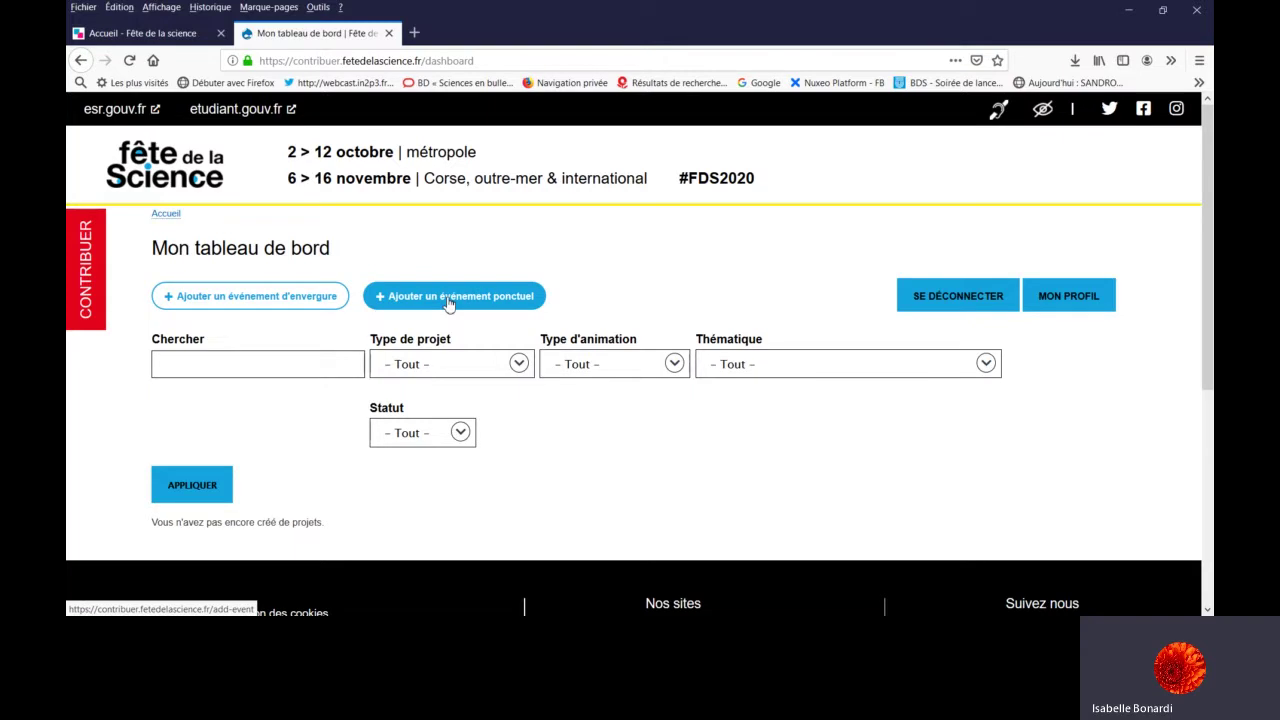
Start creating a new large-scale event (Événement d'envergure) from the dashboard
click(313, 303)
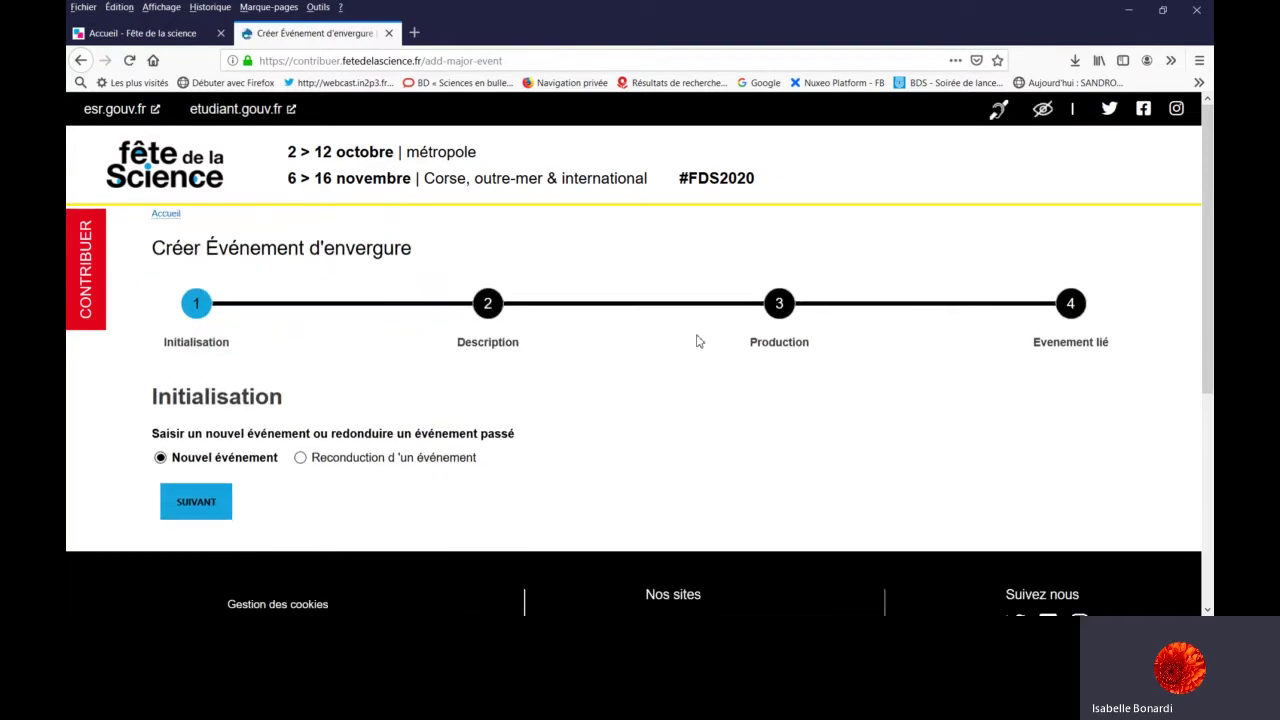
drag(1208, 236, 1208, 292)
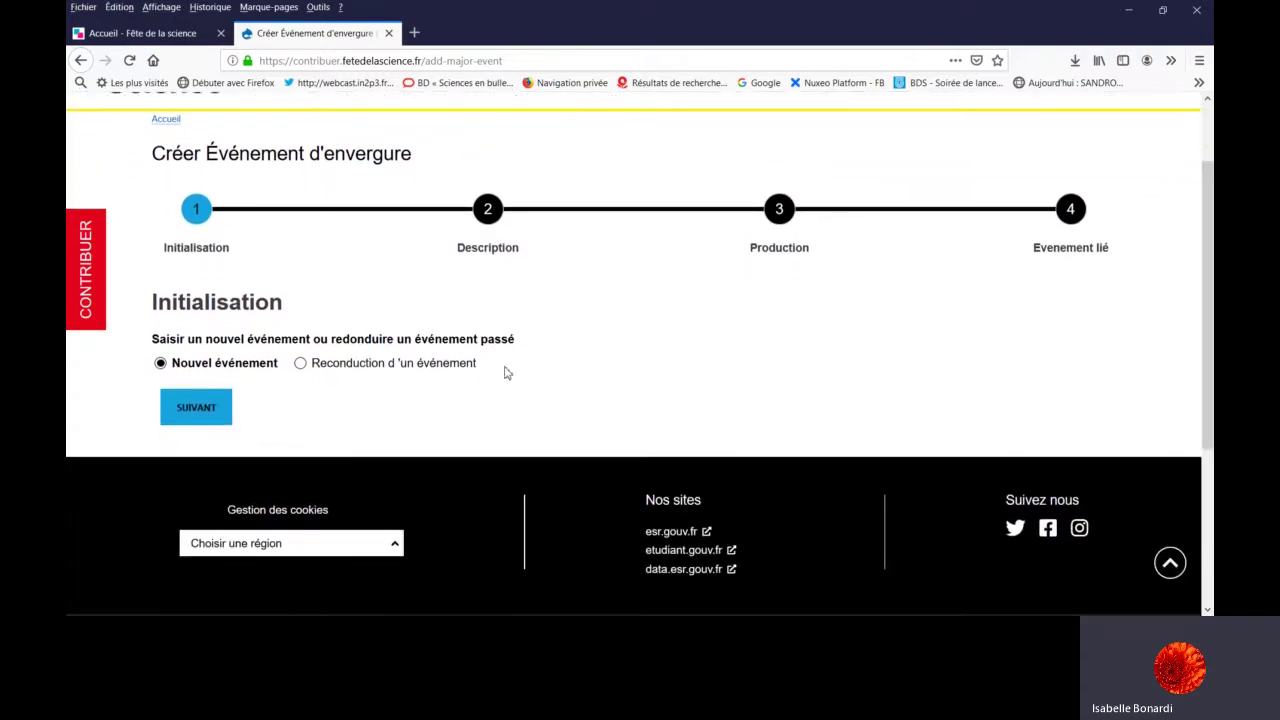
Choose to repeat a past event, search for "village" and select "Village des Sciences 80 ans du CNRS"
double_click(374, 366)
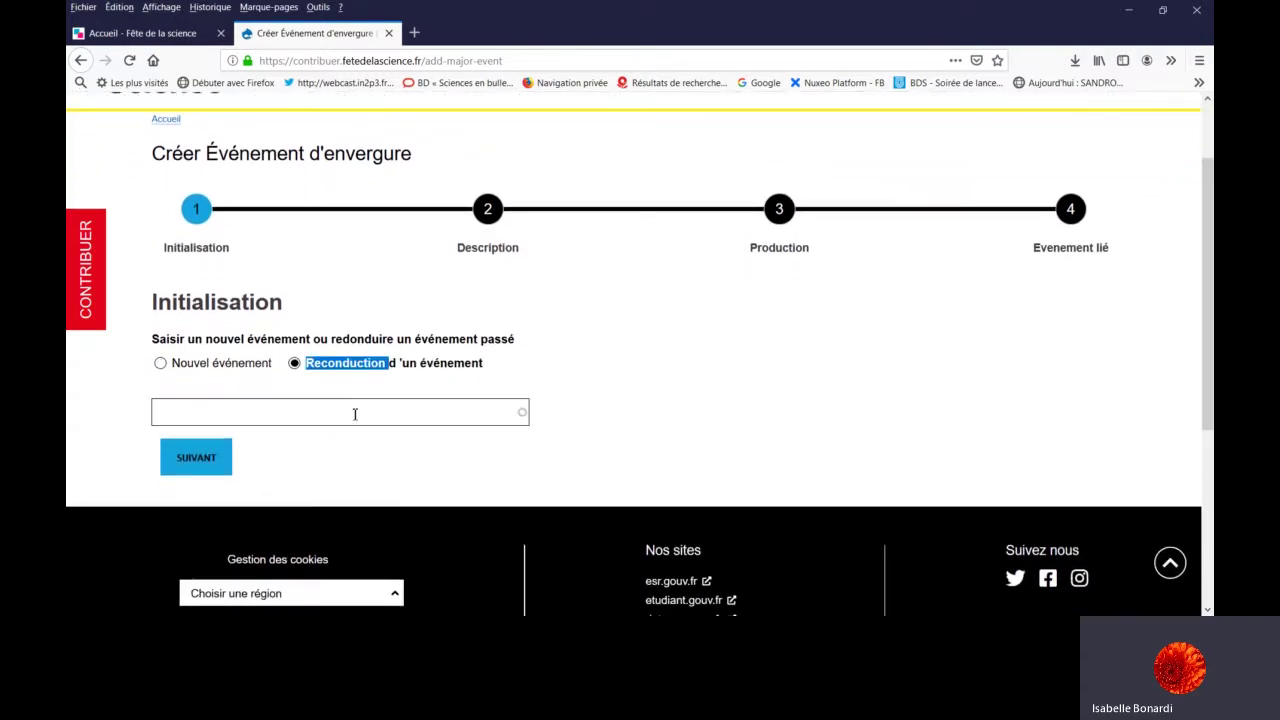
click(355, 413)
text(village)
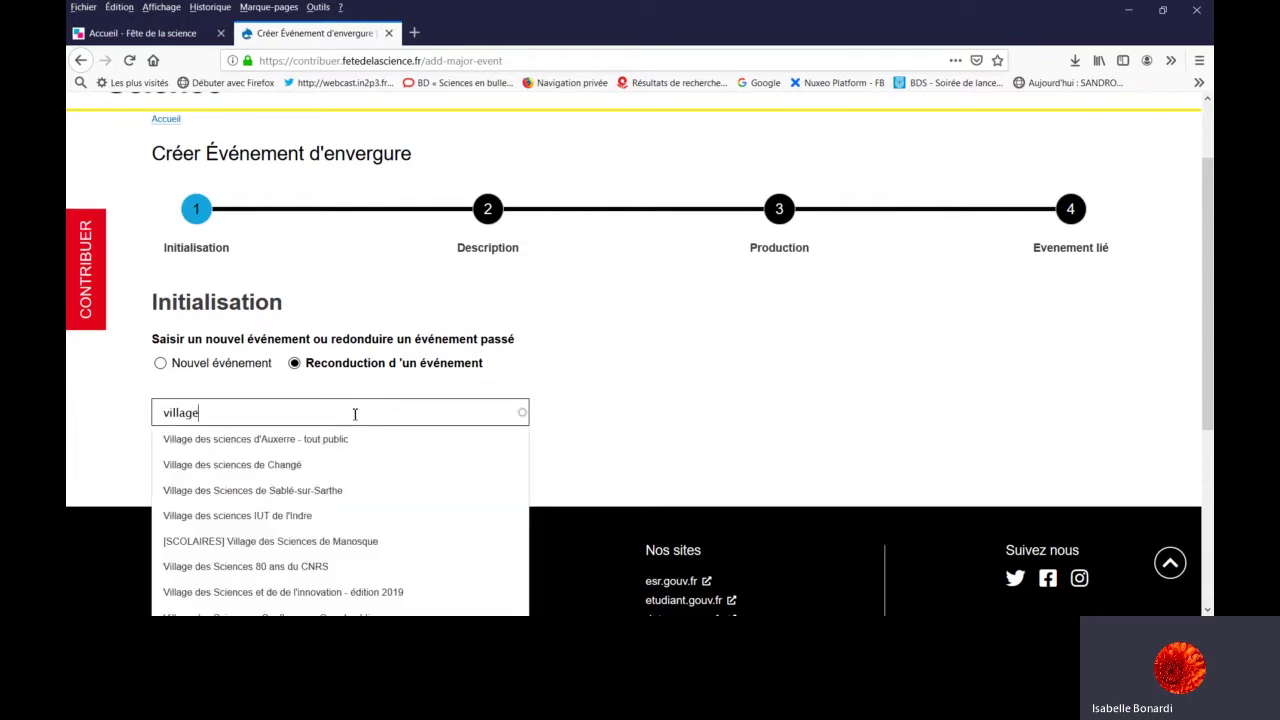
click(309, 566)
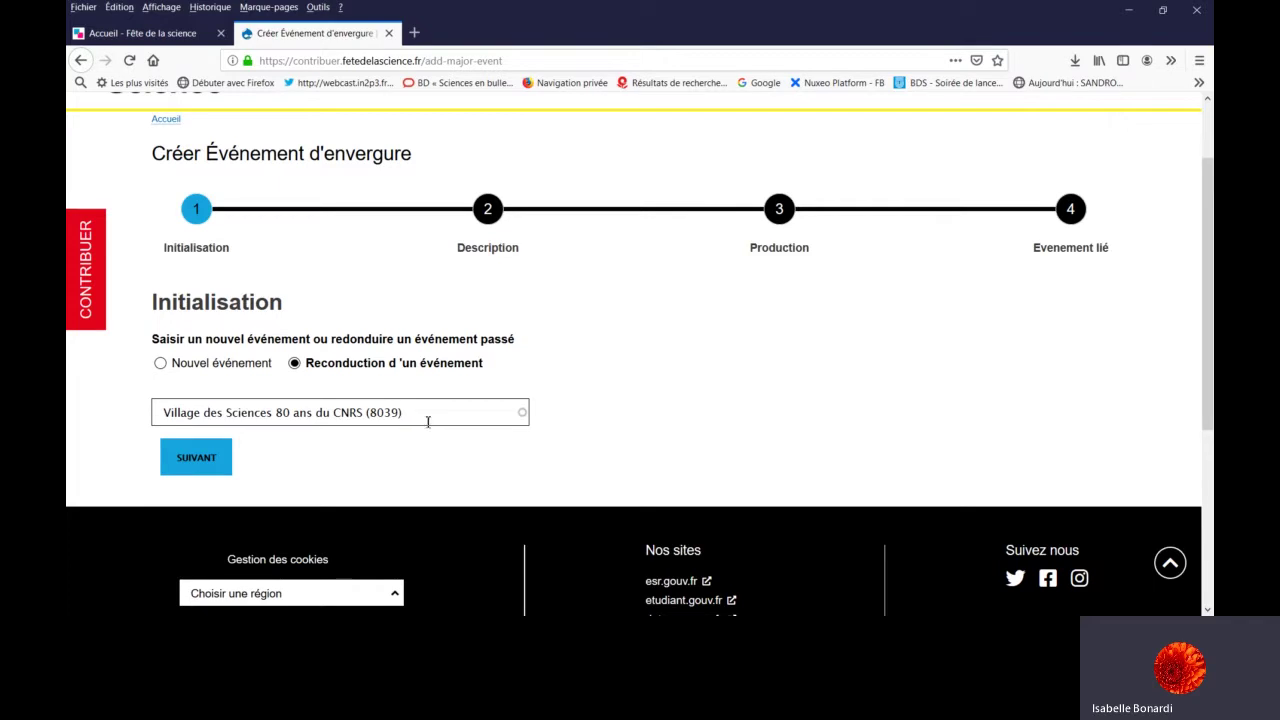
Clear the selected past event, switch back to Nouvel événement and continue to the Description stage
drag(420, 417, 143, 414)
key(BackSpace)
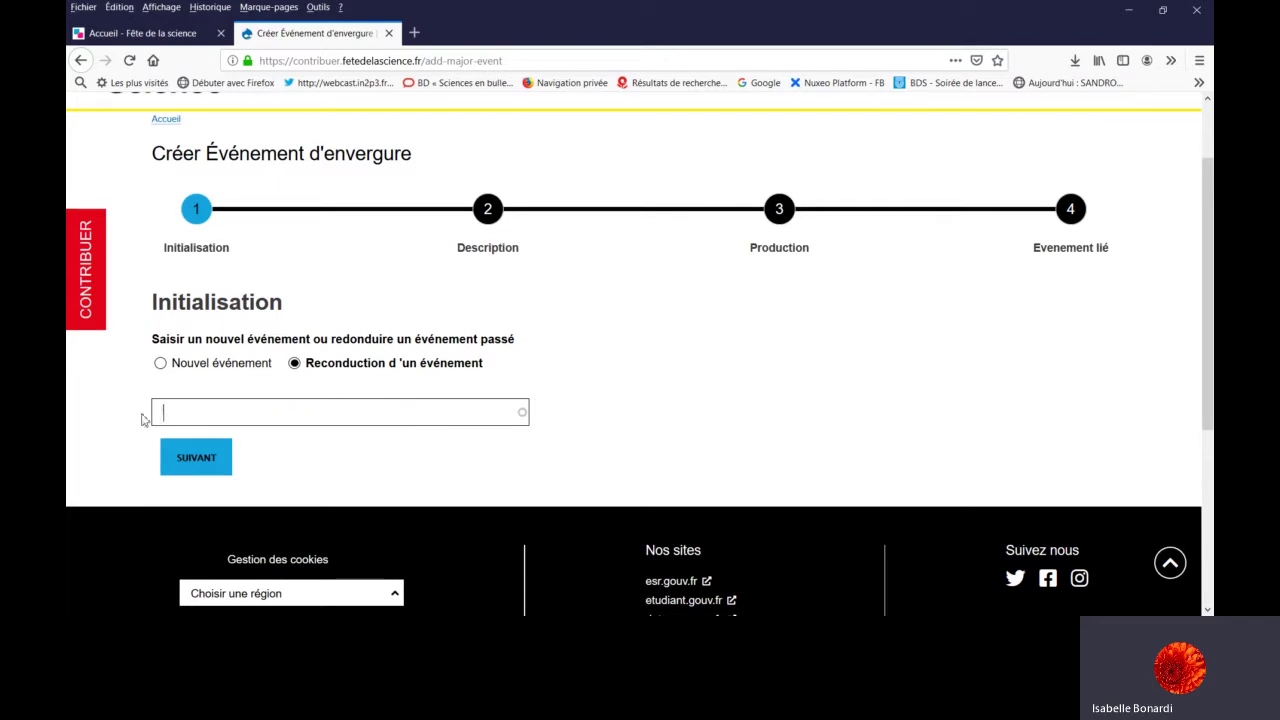
click(159, 365)
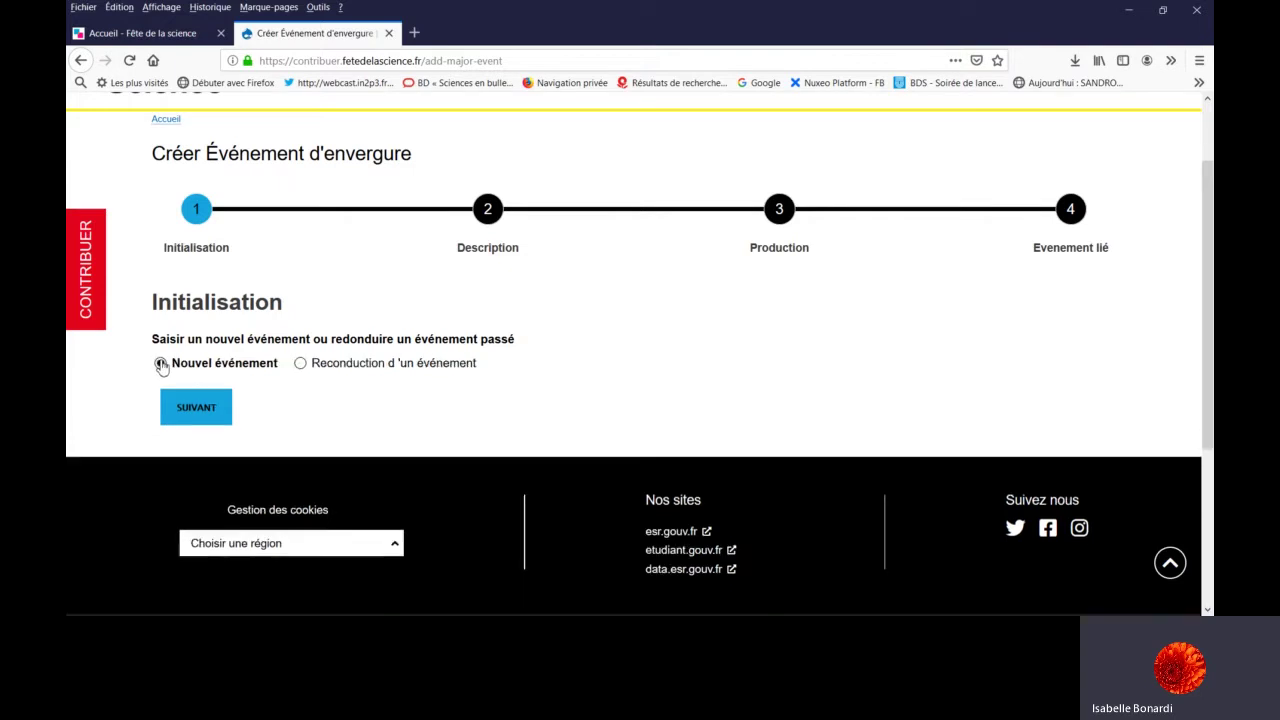
click(200, 418)
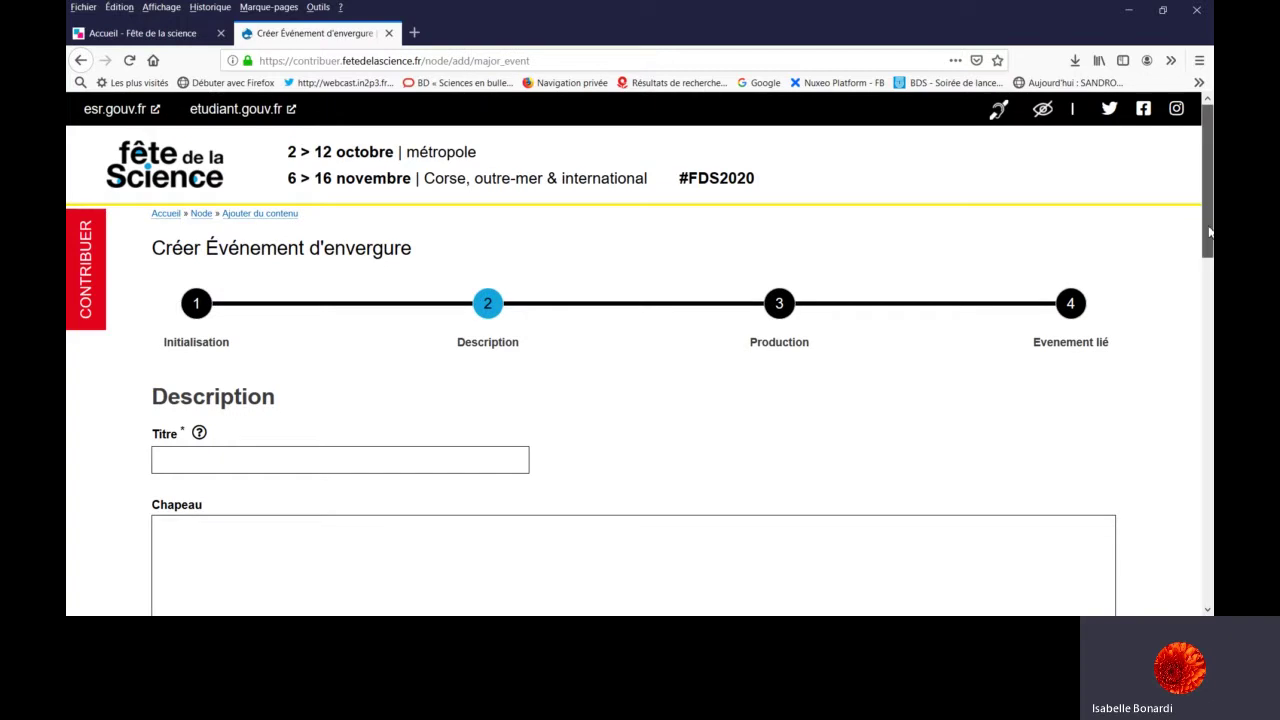
Enter "knkhkjmh" as the event title and "knlknlknlk" as the Chapeau text
scroll(1205, 234, down, 1)
scroll(494, 234, down, 1)
click(412, 303)
text(knkhkjmh)
click(363, 391)
text(knlknlknlk)
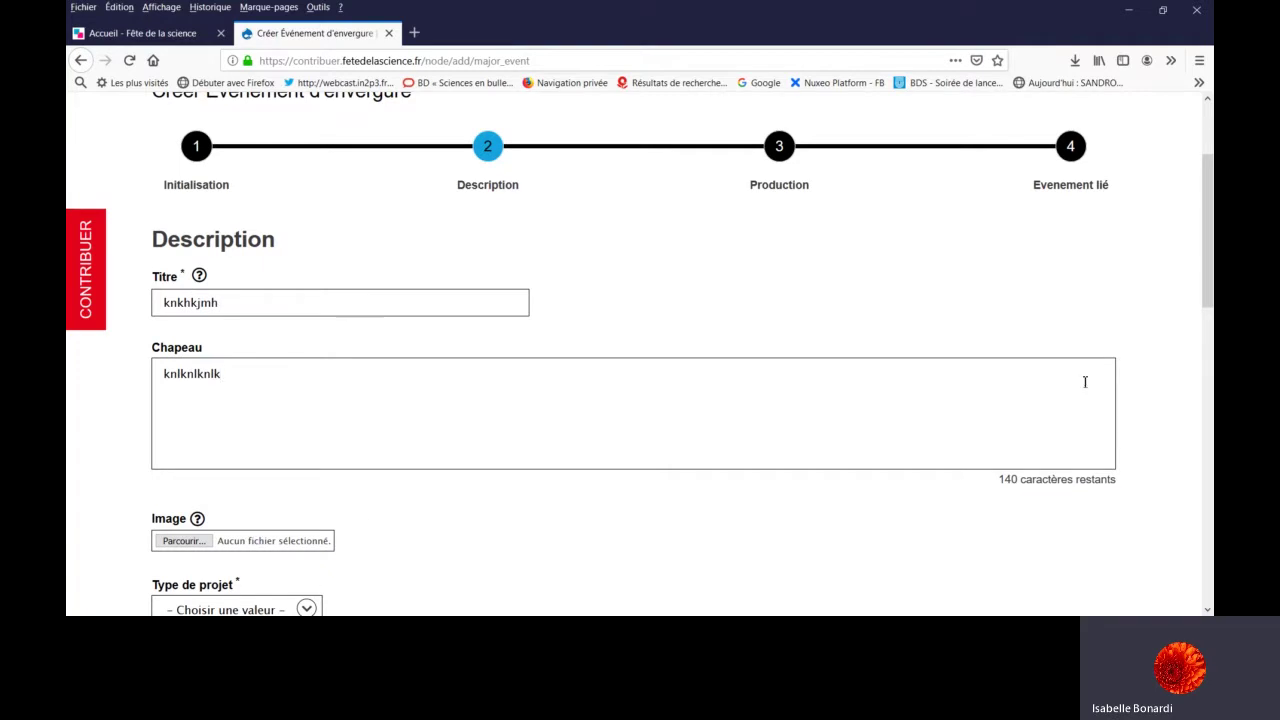
Set the project type to Village des sciences and enter "nlknnlknlknlknkln" as the main text
scroll(397, 387, down, 3)
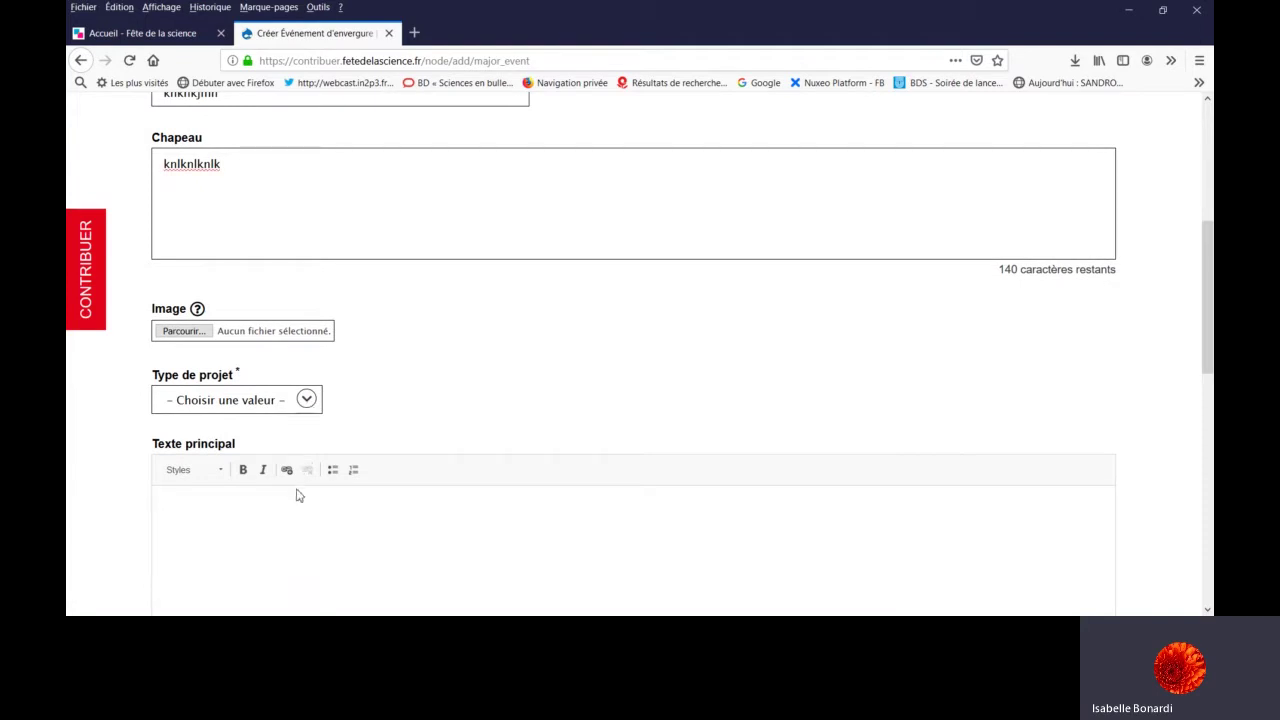
click(292, 444)
drag(1208, 240, 1208, 303)
click(767, 342)
text(nlknnlknlknlknkln)
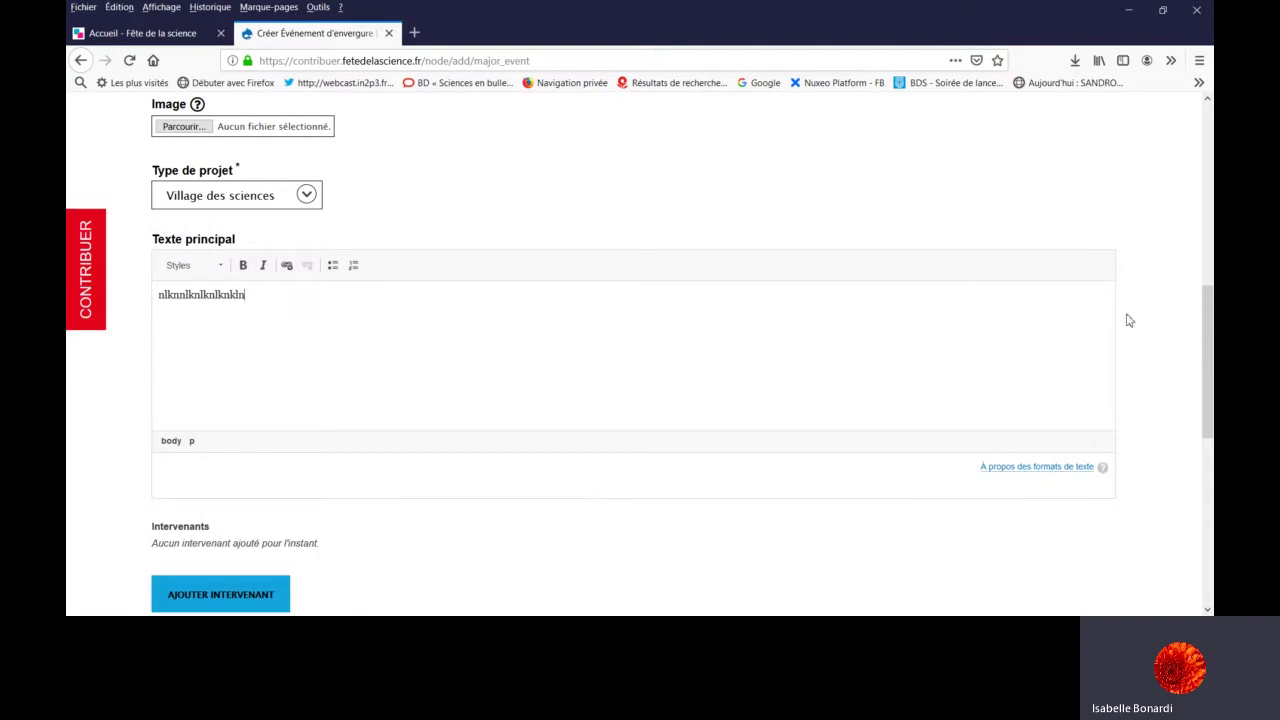
Continue to the Production stage, keep Oui as the organiser answer and proceed to the Evenement lié stage
drag(1208, 314, 1208, 381)
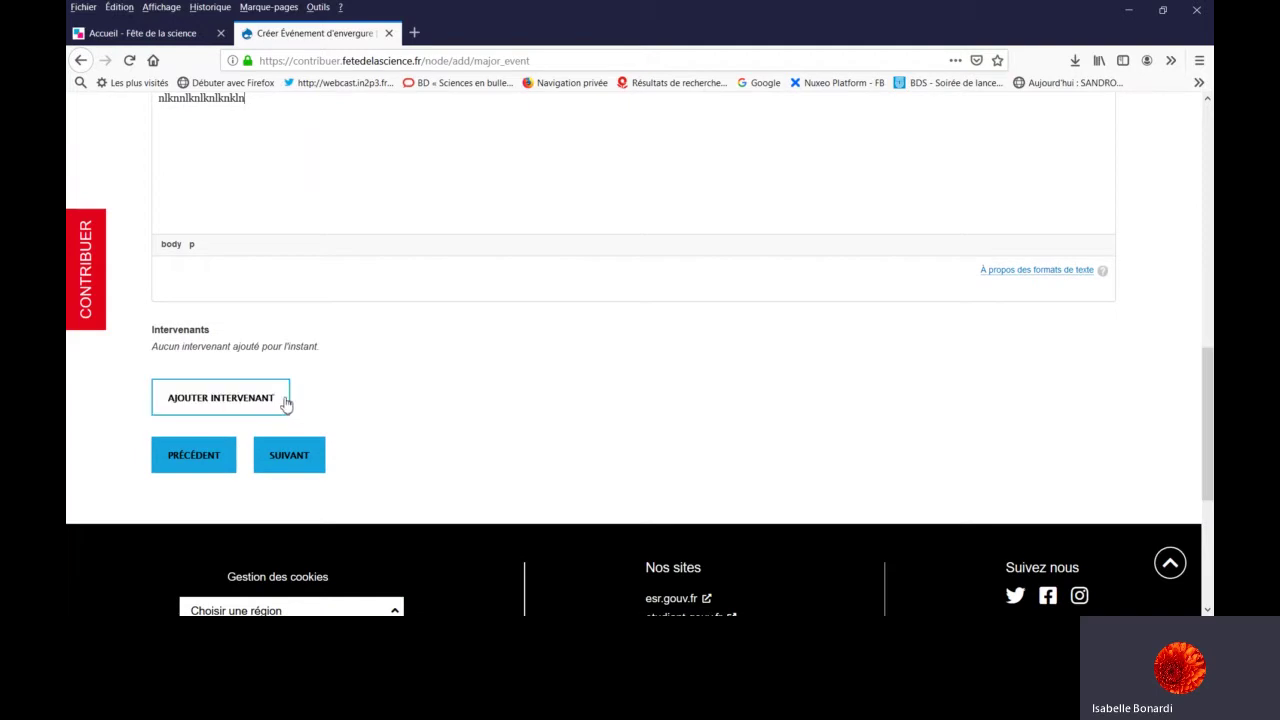
click(297, 460)
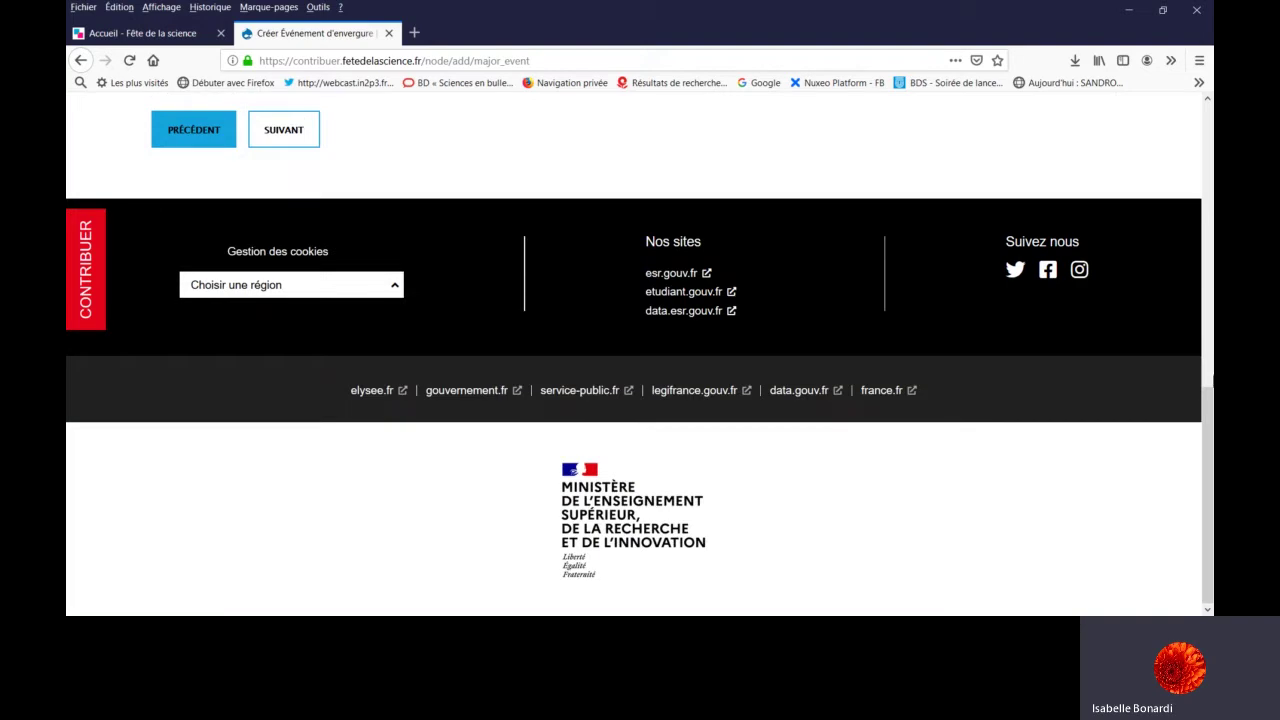
drag(1209, 404, 1210, 170)
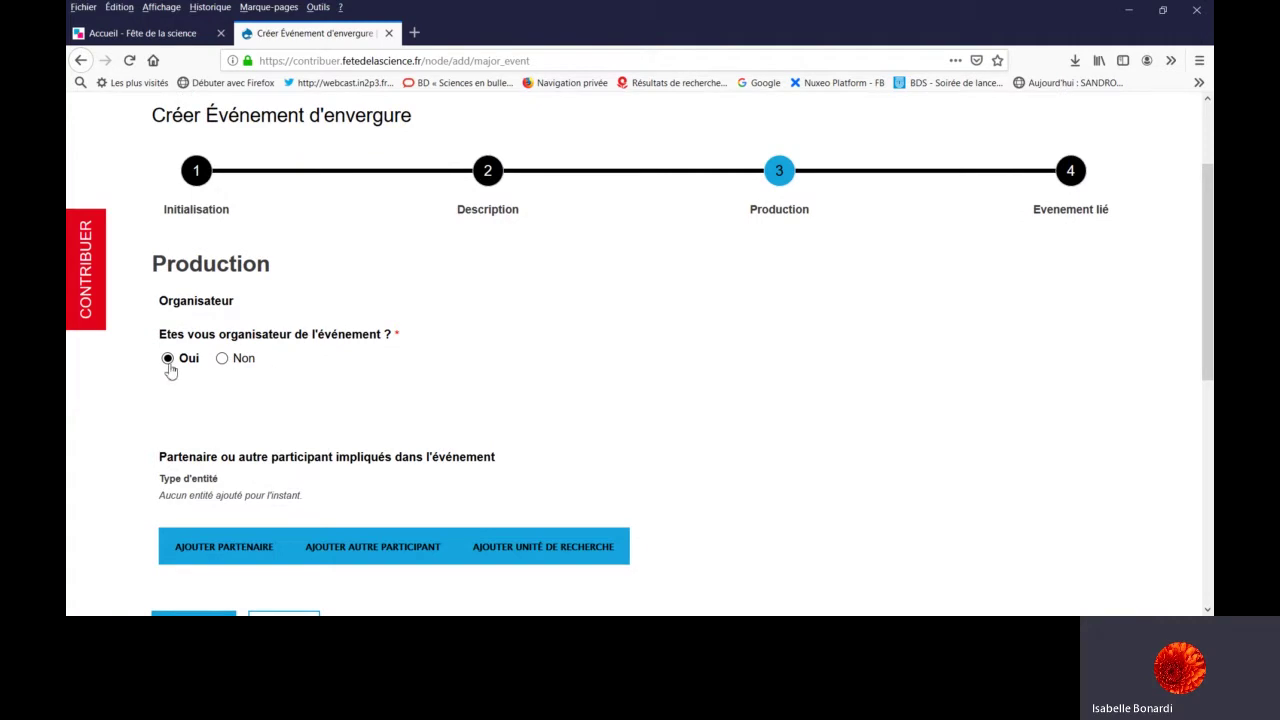
drag(1209, 305, 1210, 355)
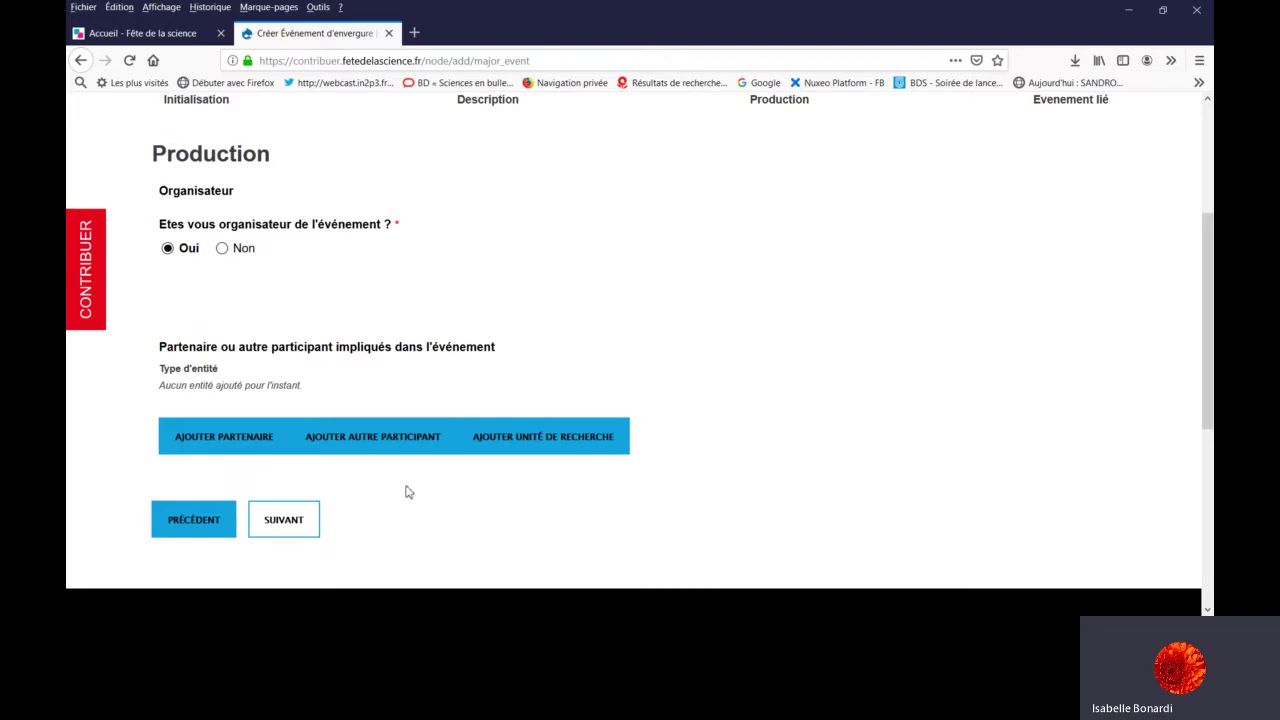
click(307, 530)
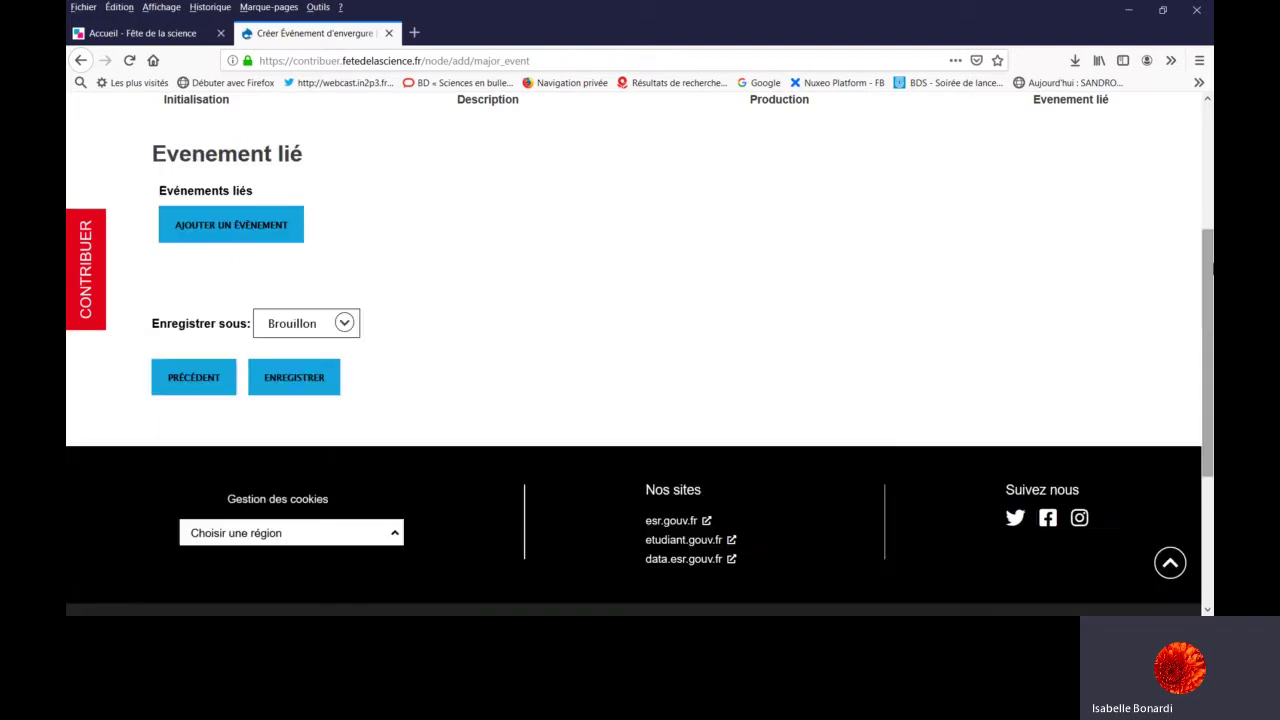
Search existing events for "ate" and link "Ateliers scolaires sur les pollinisateurs" to this event
drag(1209, 266, 1211, 198)
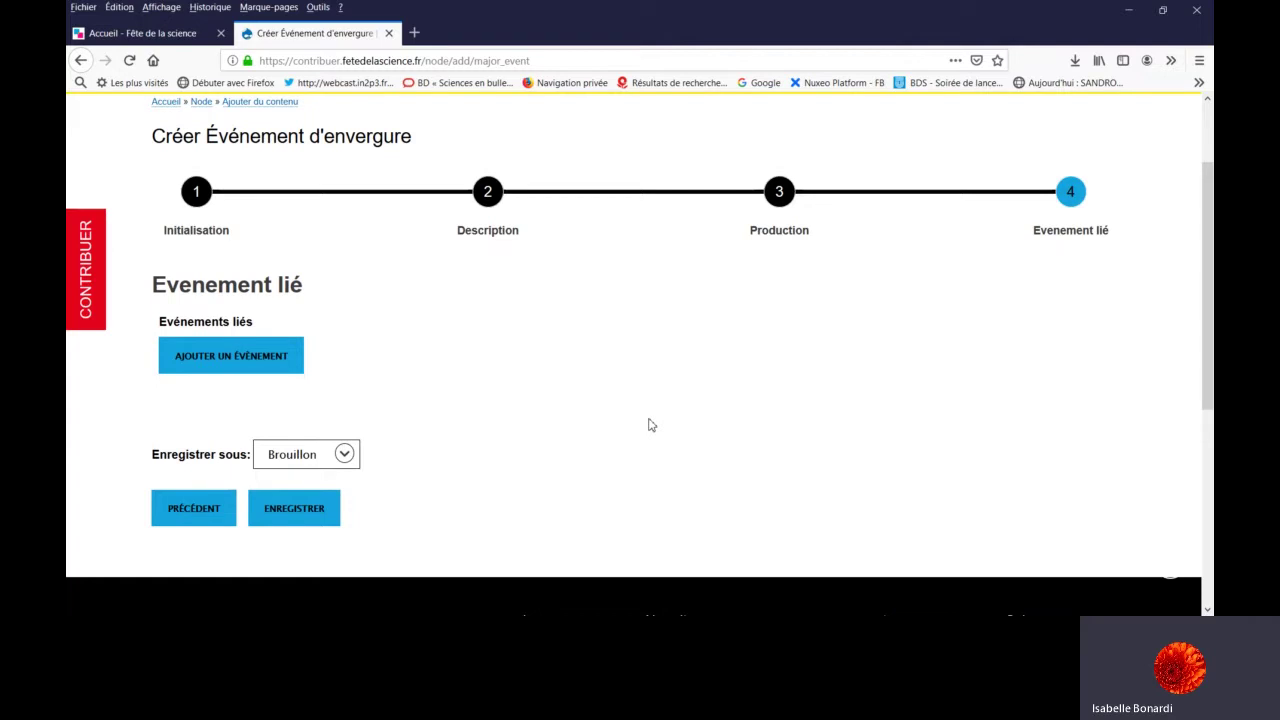
click(299, 367)
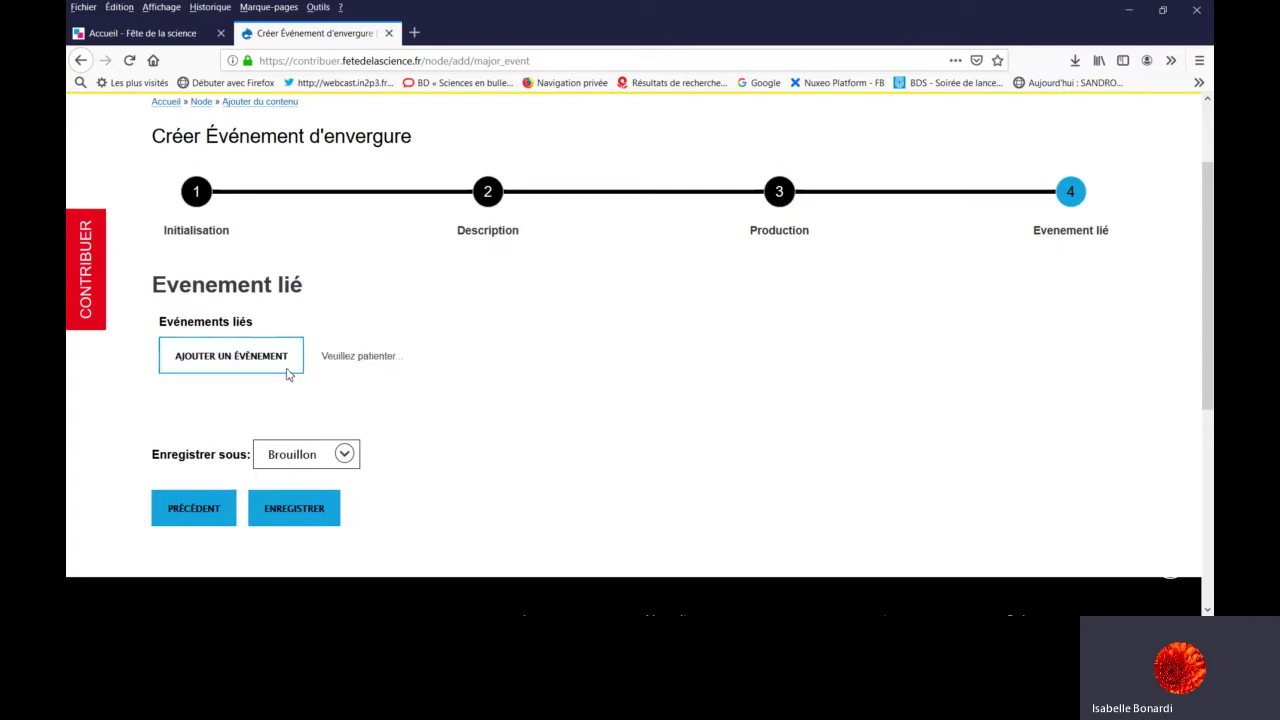
click(354, 382)
text(ate)
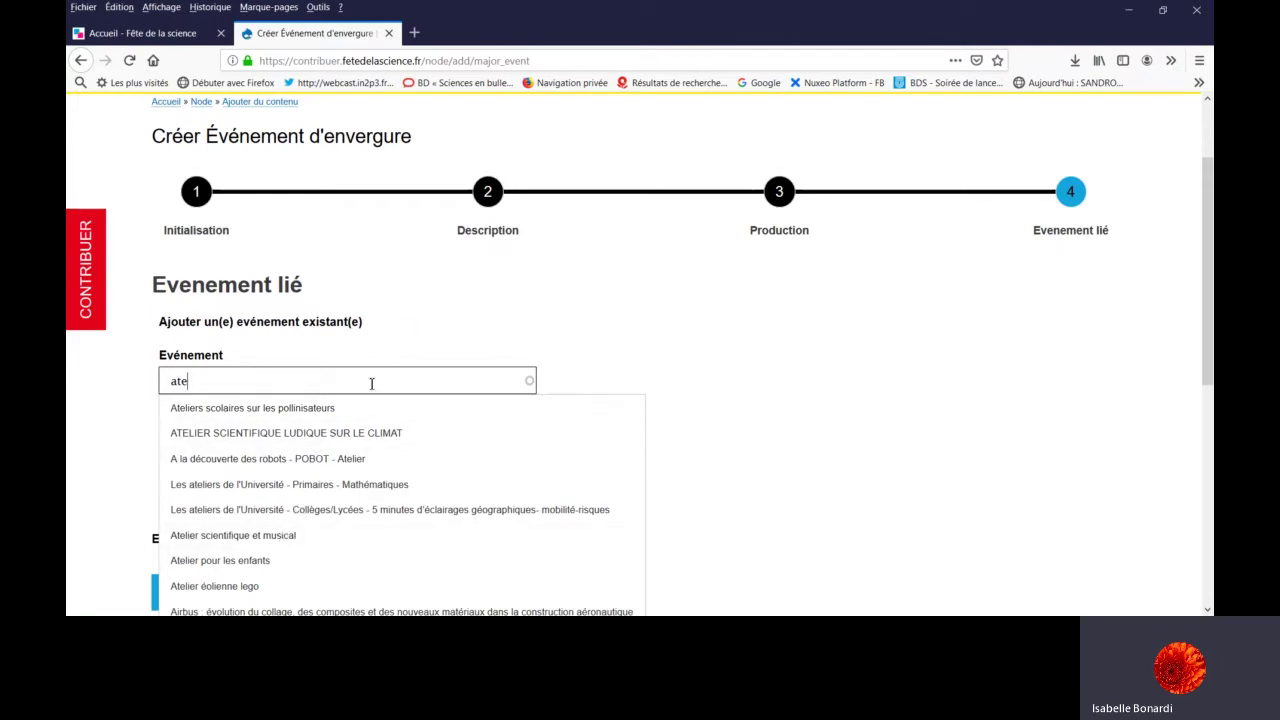
click(362, 410)
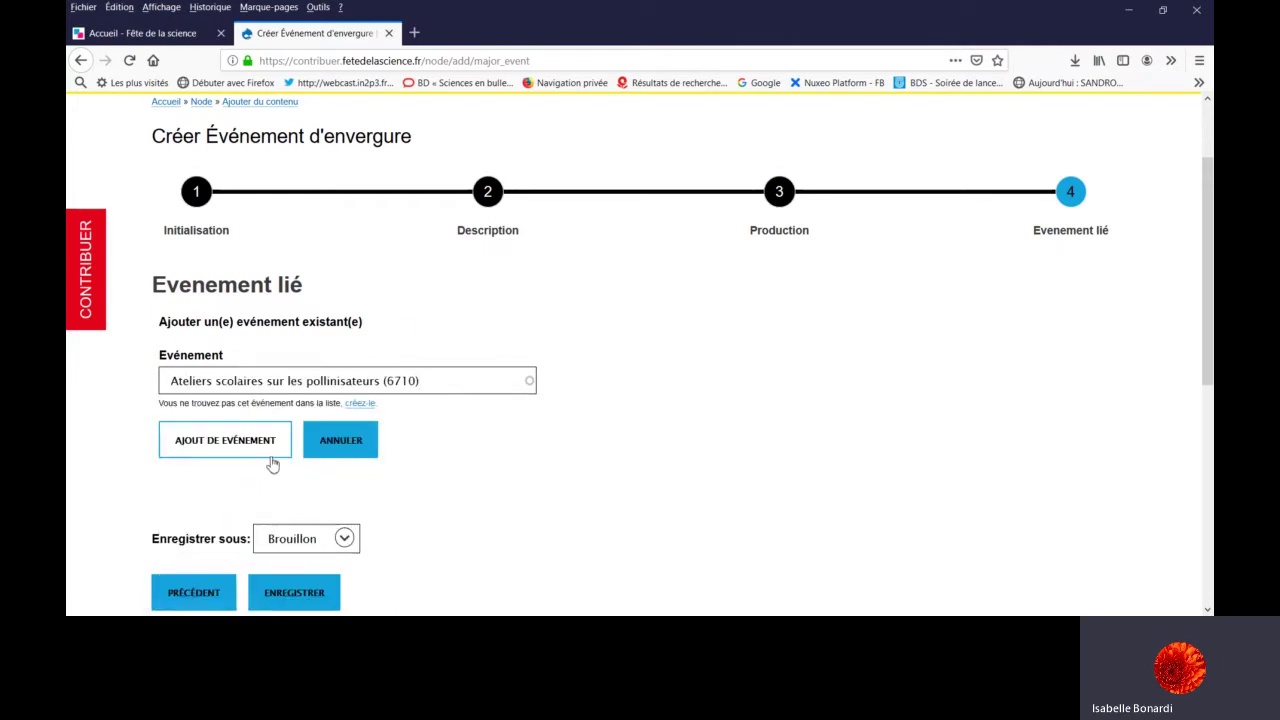
click(262, 443)
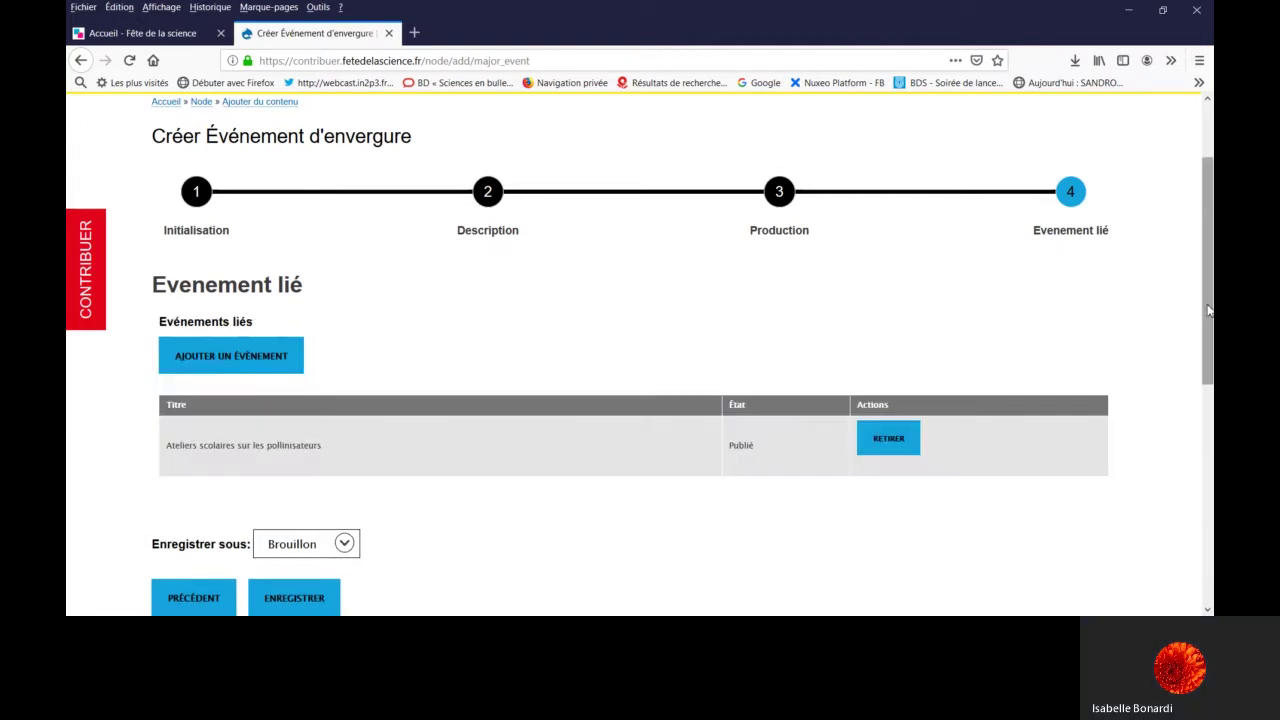
Remove the linked event "Ateliers scolaires sur les pollinisateurs" and confirm its removal
scroll(1208, 352, down, 2)
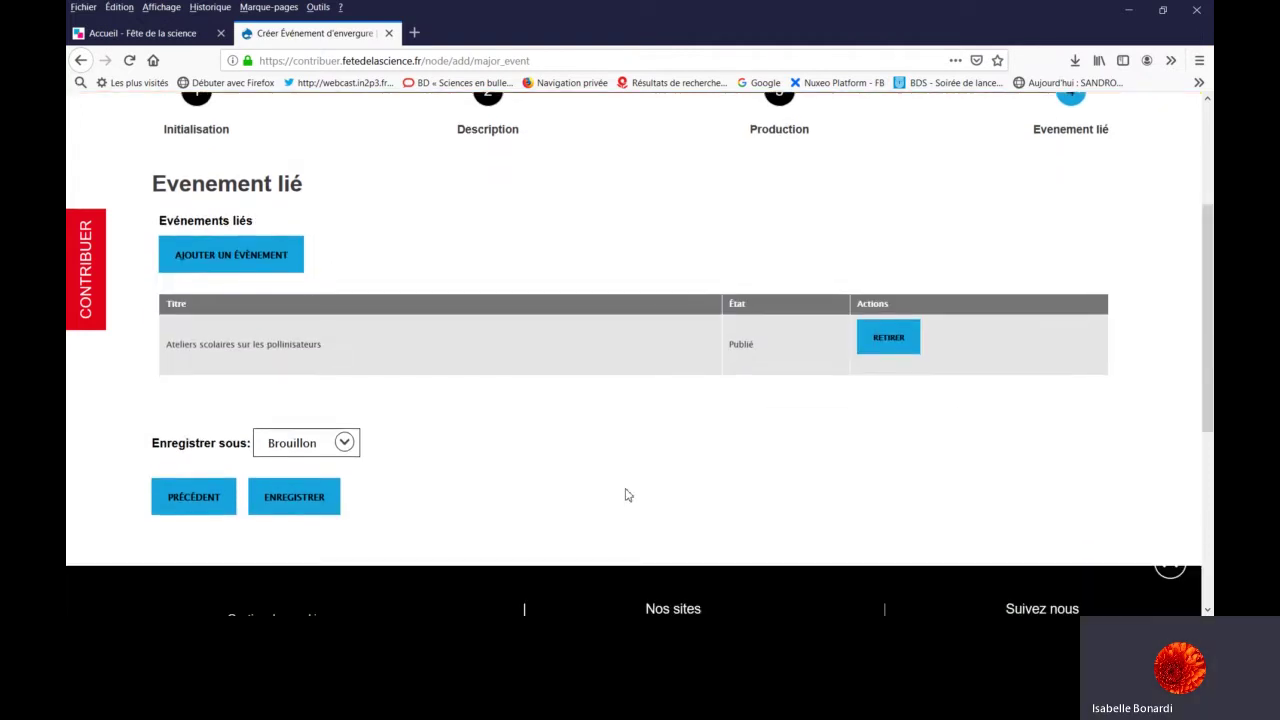
click(897, 343)
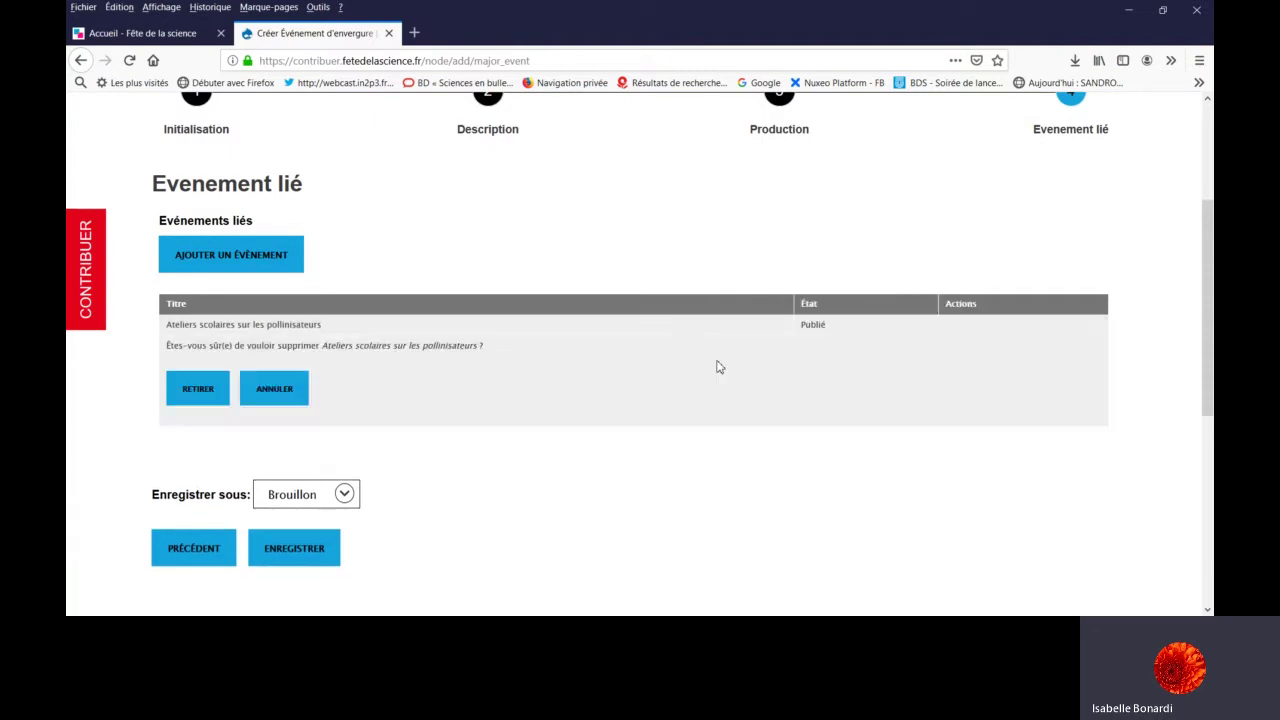
click(206, 398)
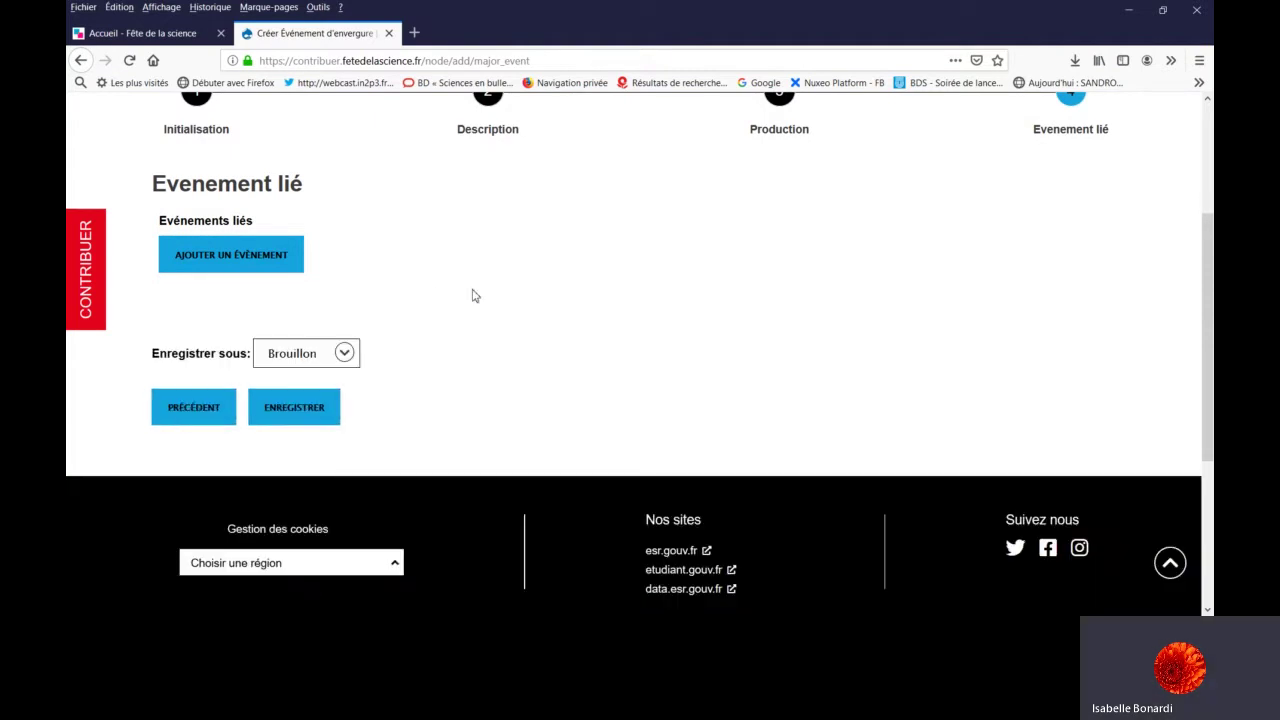
Go back from the Evenement lié stage to the Description stage
drag(1208, 332, 1211, 264)
scroll(229, 380, up, 2)
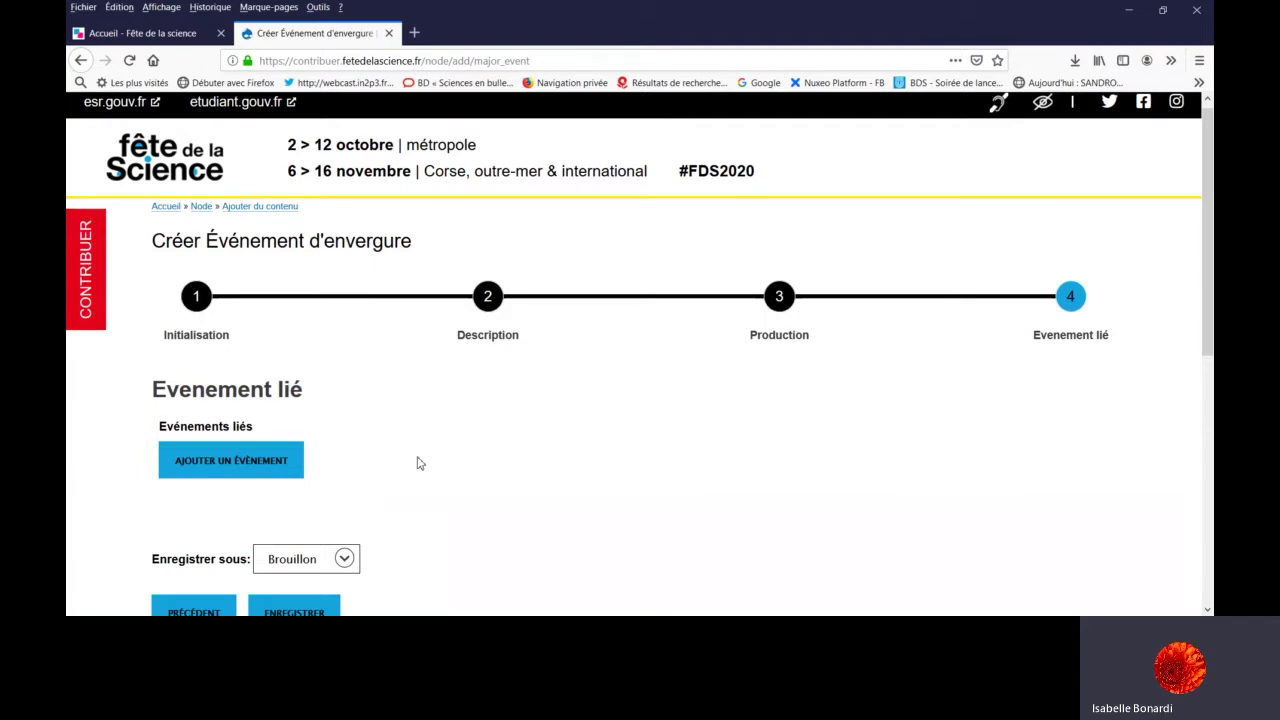
click(216, 609)
click(208, 606)
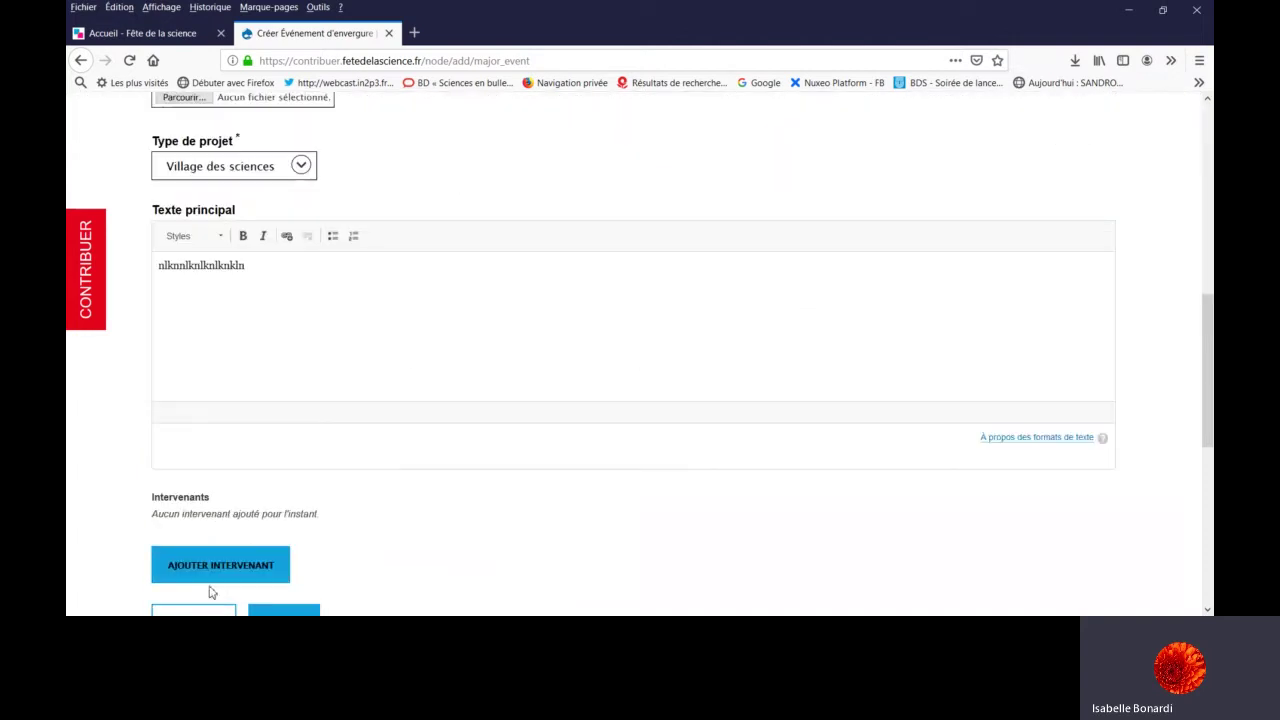
Append an "Informations pratiques" section below the main text, with "lieu", "date" and "public" on separate lines
drag(1206, 331, 1206, 263)
click(325, 481)
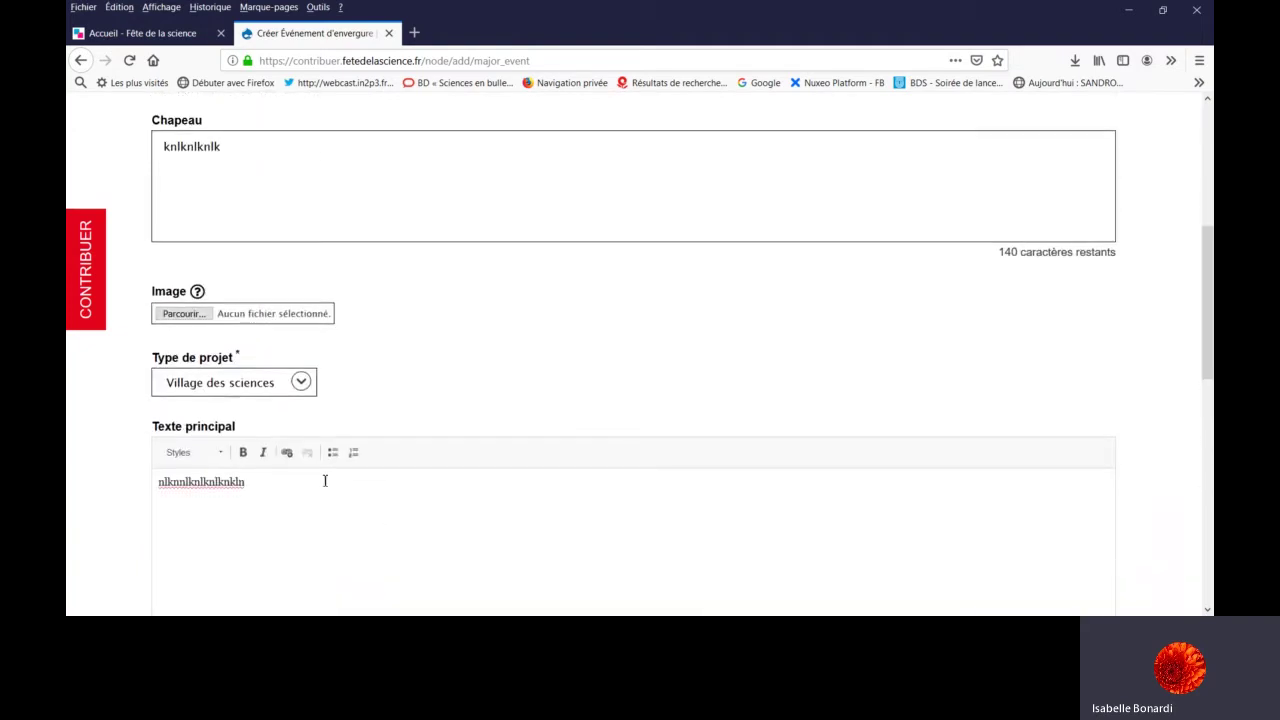
text(Informations)
text( prati)
text(ques l)
text(ieu )
text(date)
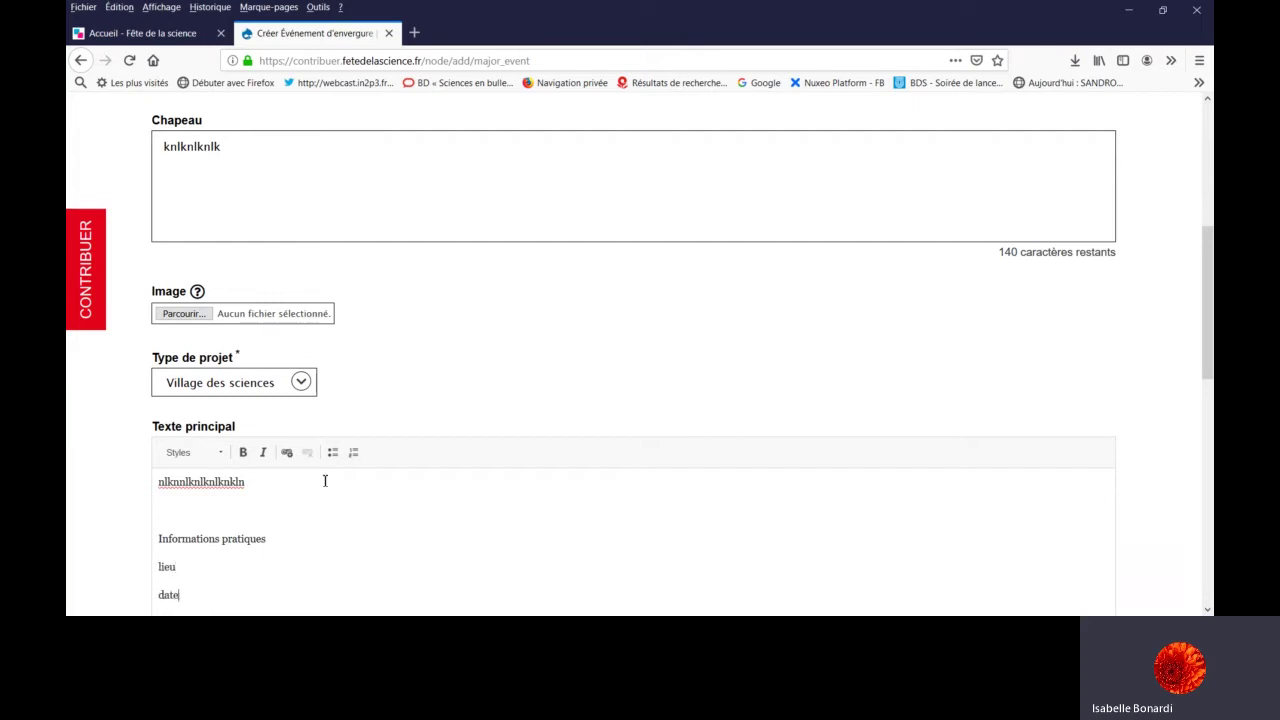
key(Return)
text(public)
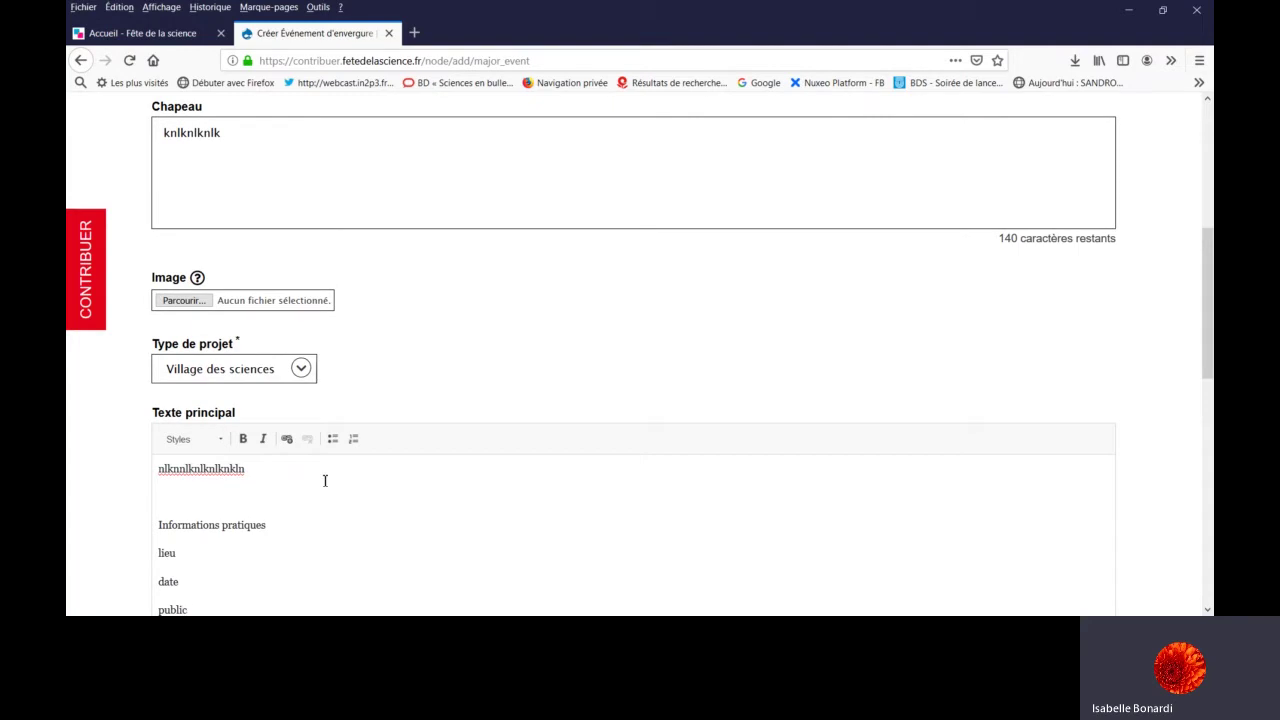
key(Return)
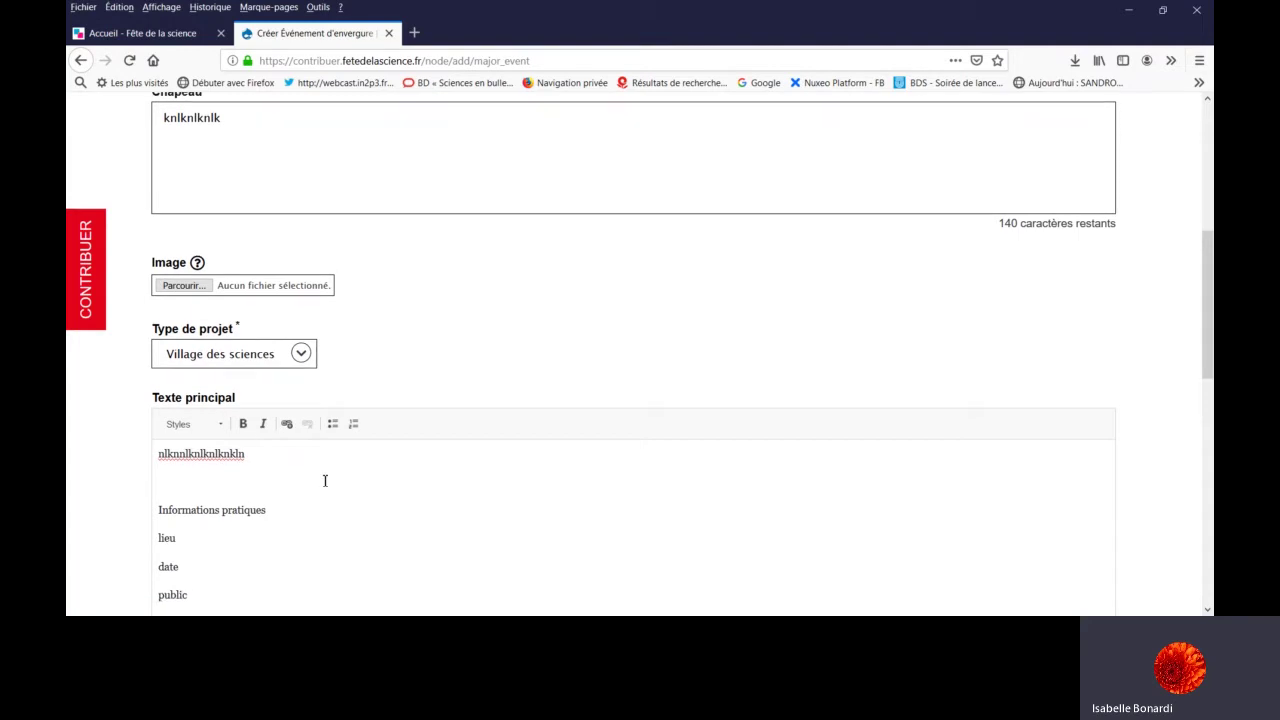
drag(1211, 271, 1213, 312)
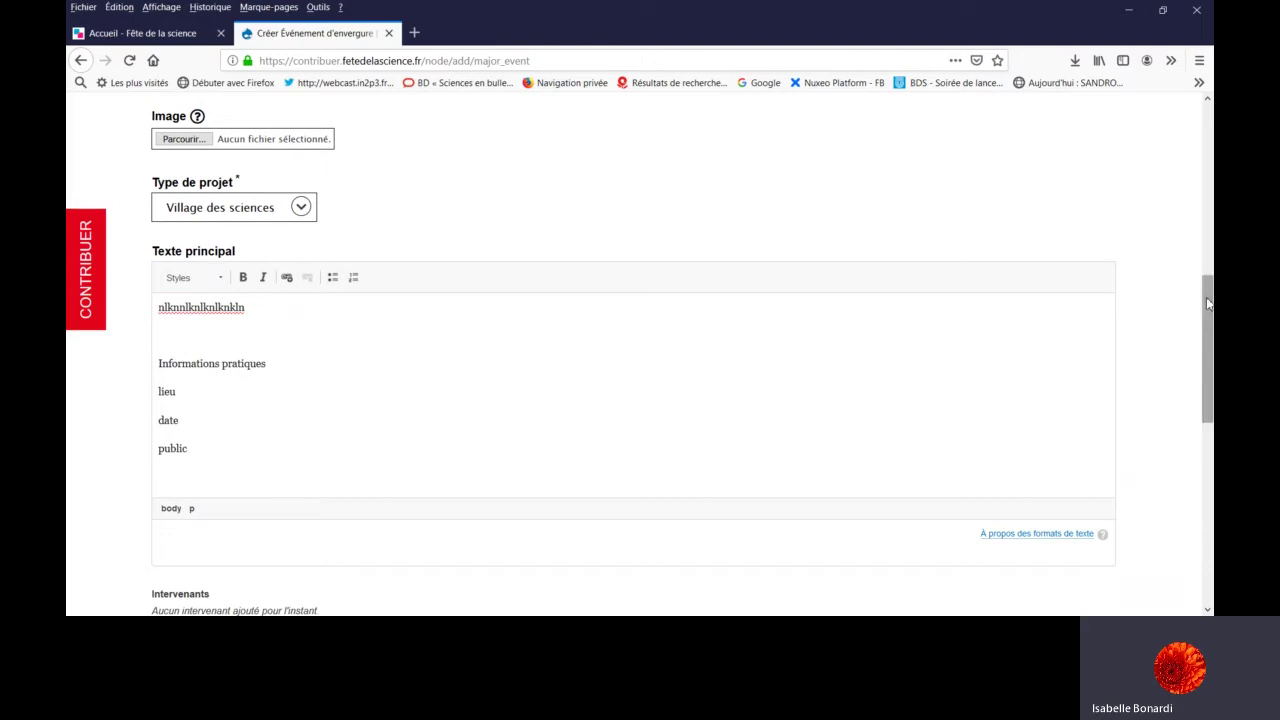
drag(1207, 302, 1213, 124)
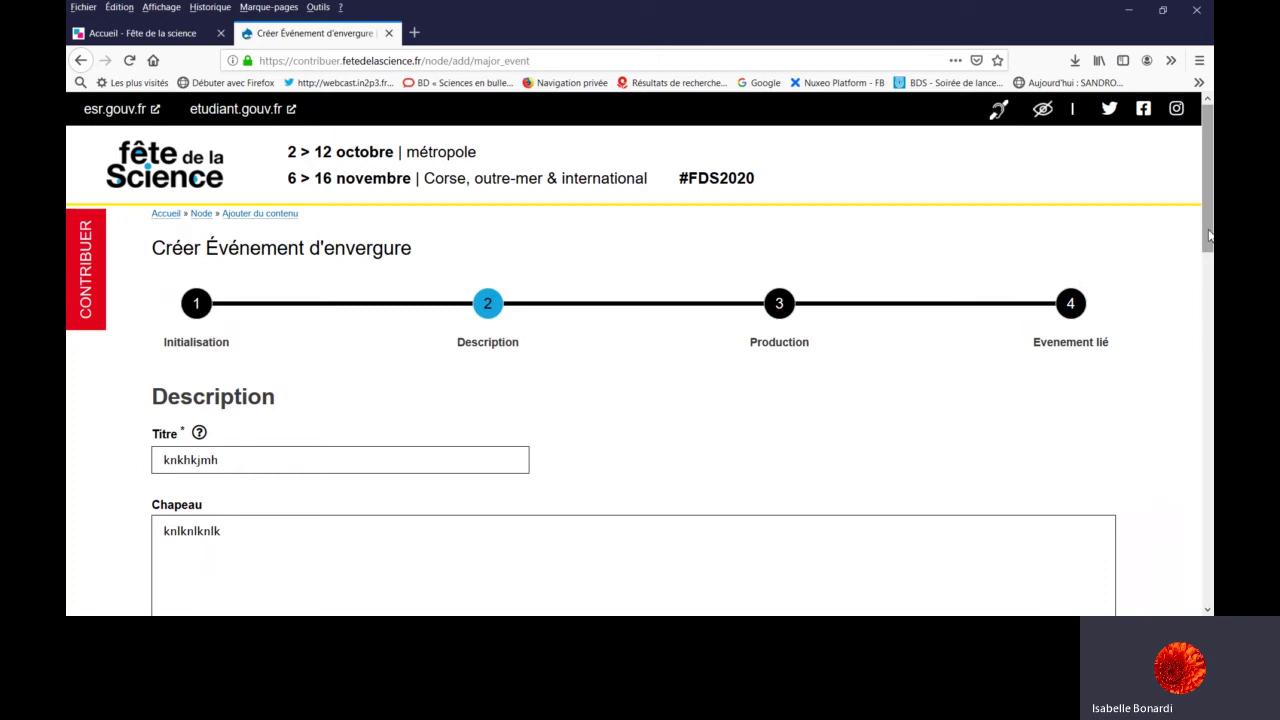
mouse_move(1209, 235)
mouse_down()
mouse_move(1212, 472)
mouse_move(1197, 223)
mouse_up()
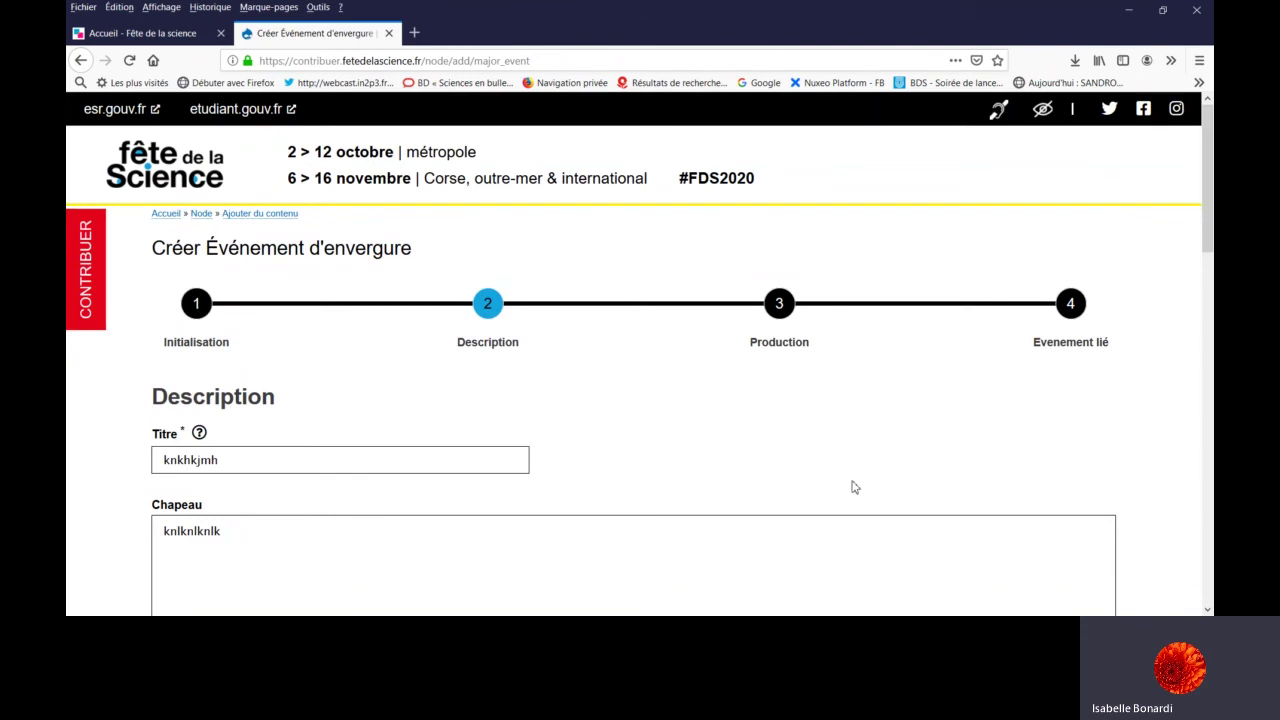